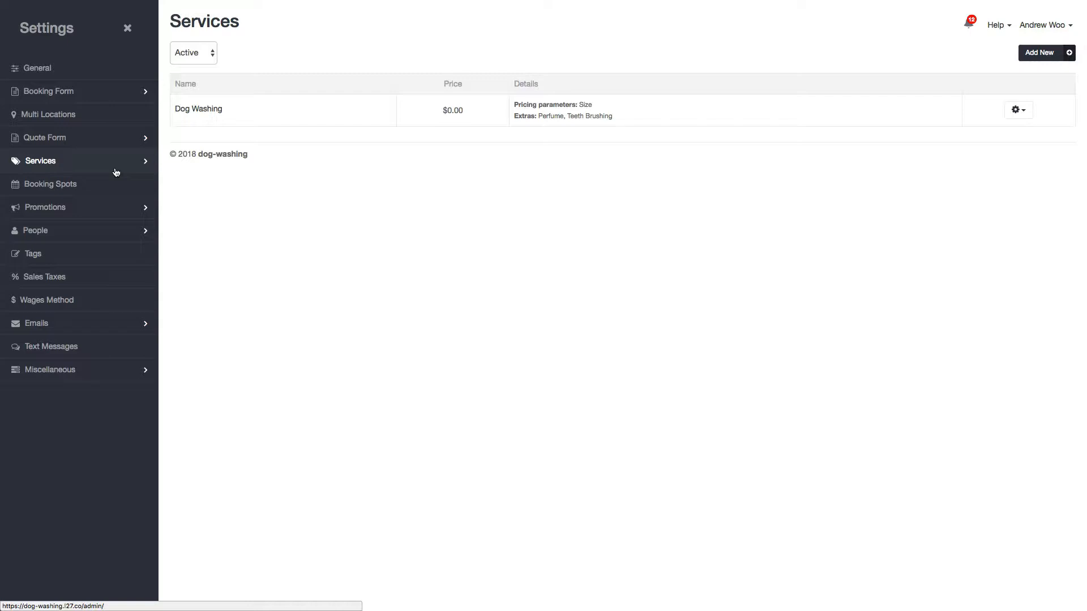
Step: Open the Size pricing parameter of the dog-washing site for editing
click(116, 162)
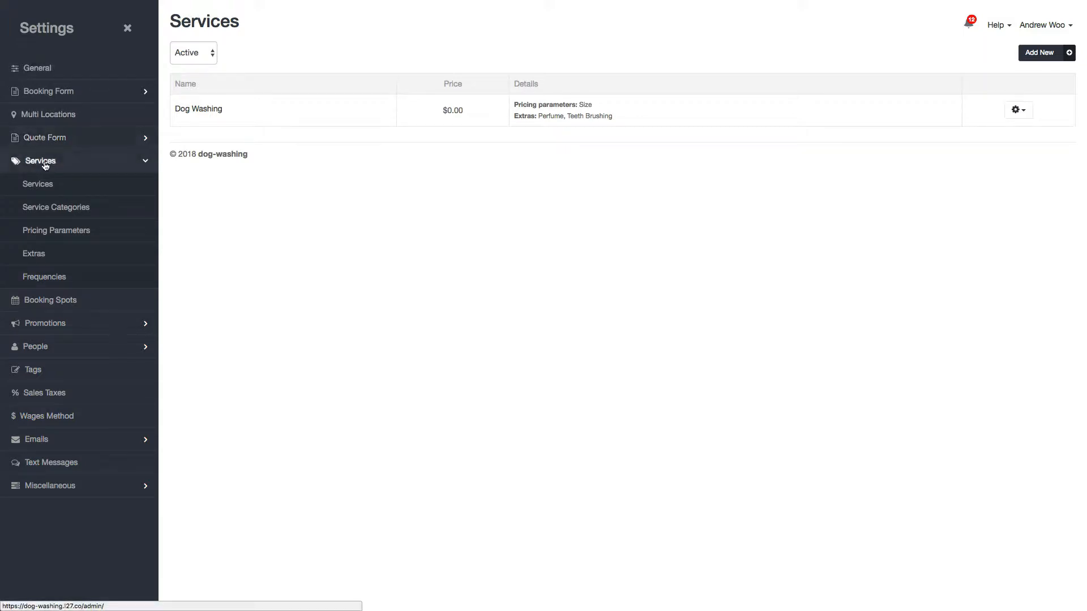
click(49, 234)
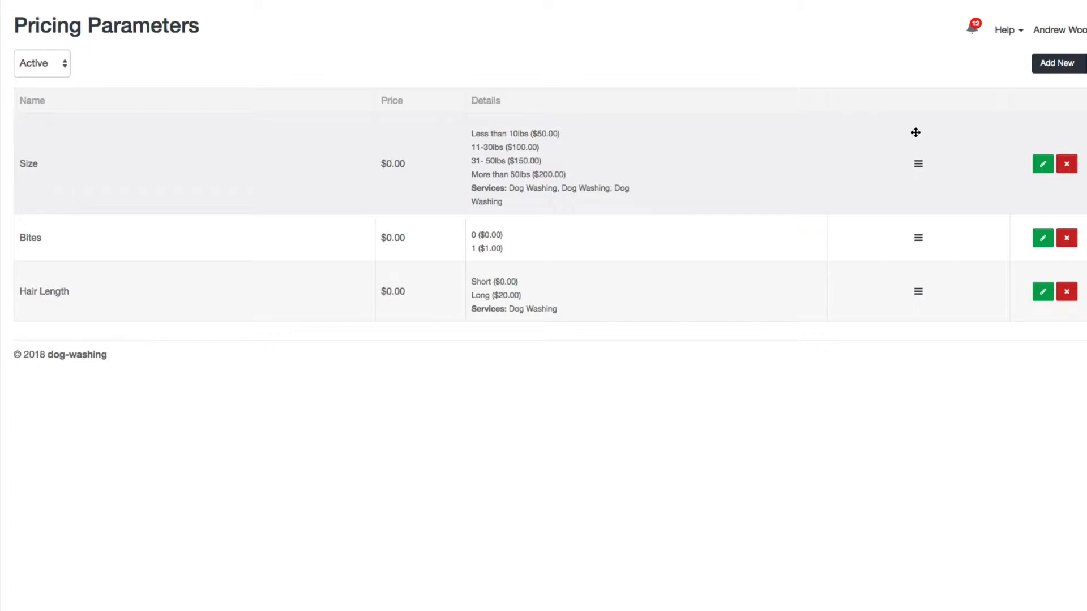
click(1043, 165)
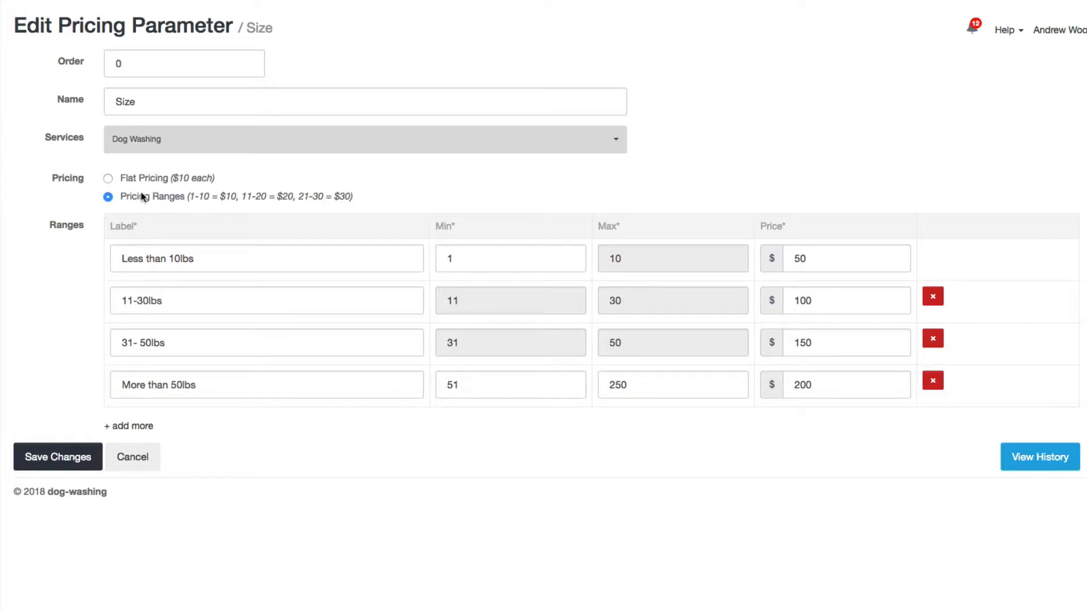
Step: Examine the labels, minimum and maximum values and prices of the Size parameter's weight ranges
triple_click(202, 253)
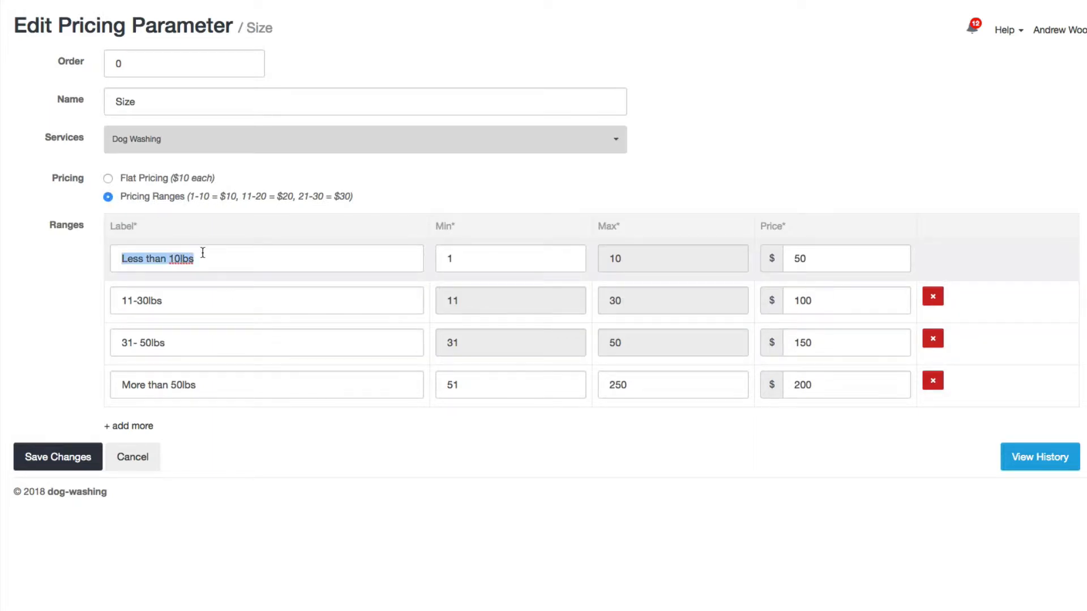
click(449, 256)
text(1)
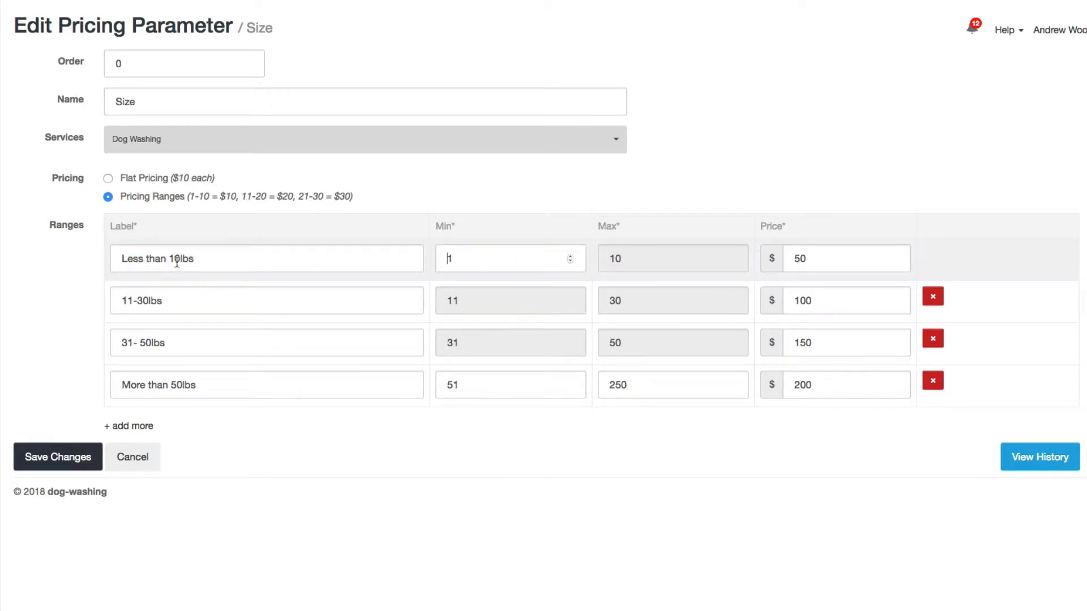
click(207, 258)
drag(207, 259, 53, 259)
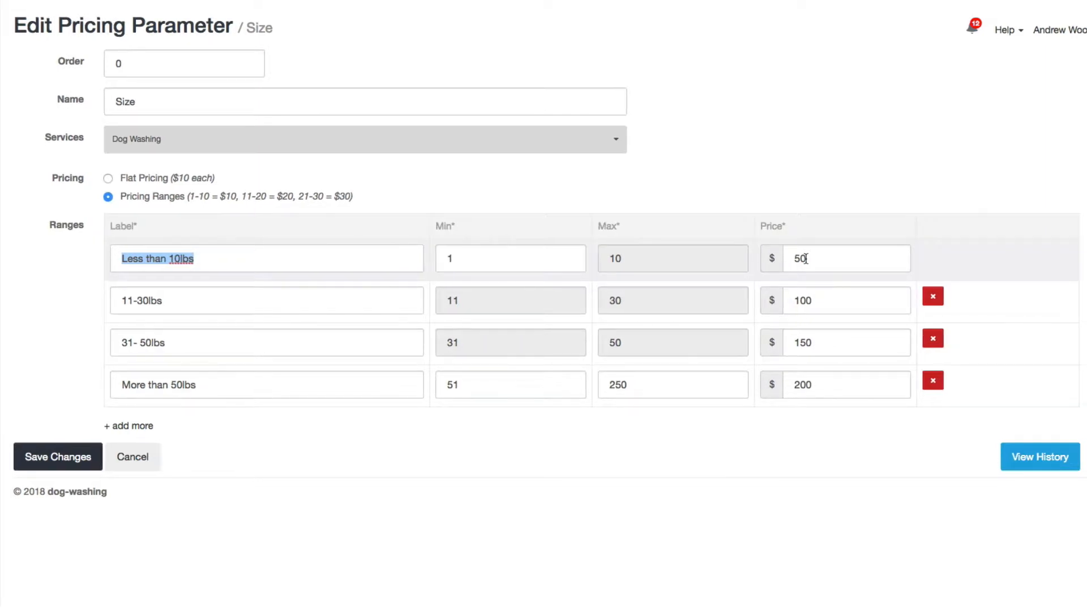
double_click(346, 296)
click(347, 296)
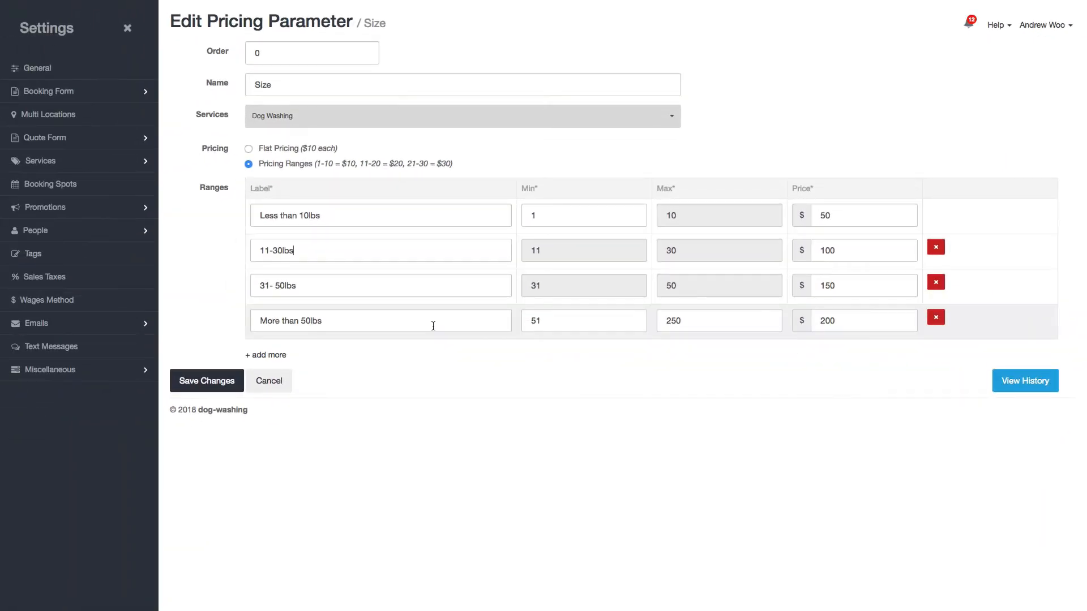
Step: Switch to the sqft-1 site and start creating a new pricing parameter for the Home Cleaning service
mouse_move(134, 2)
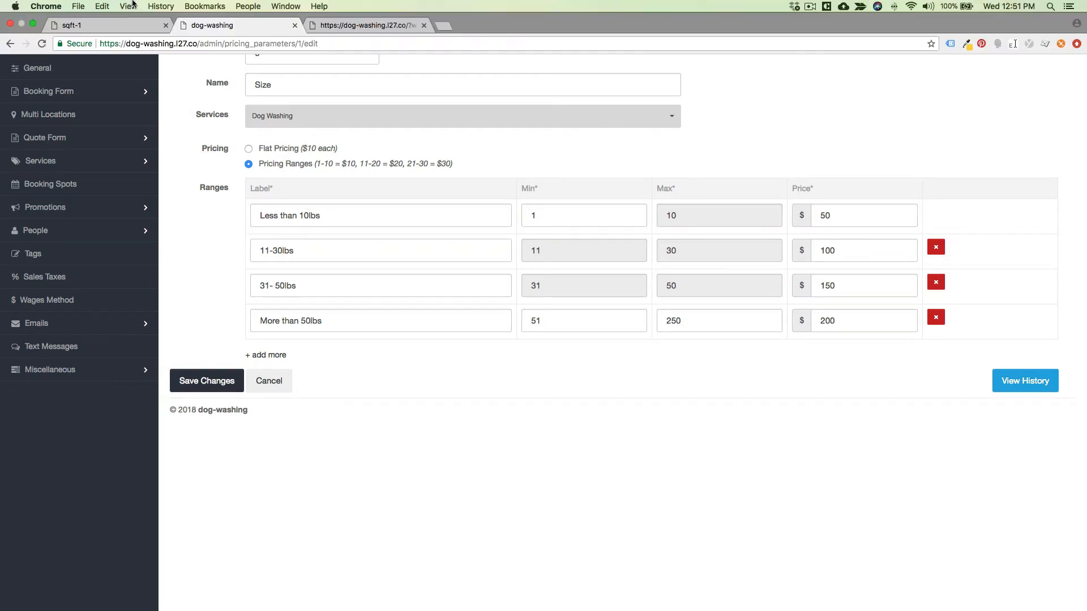
click(114, 26)
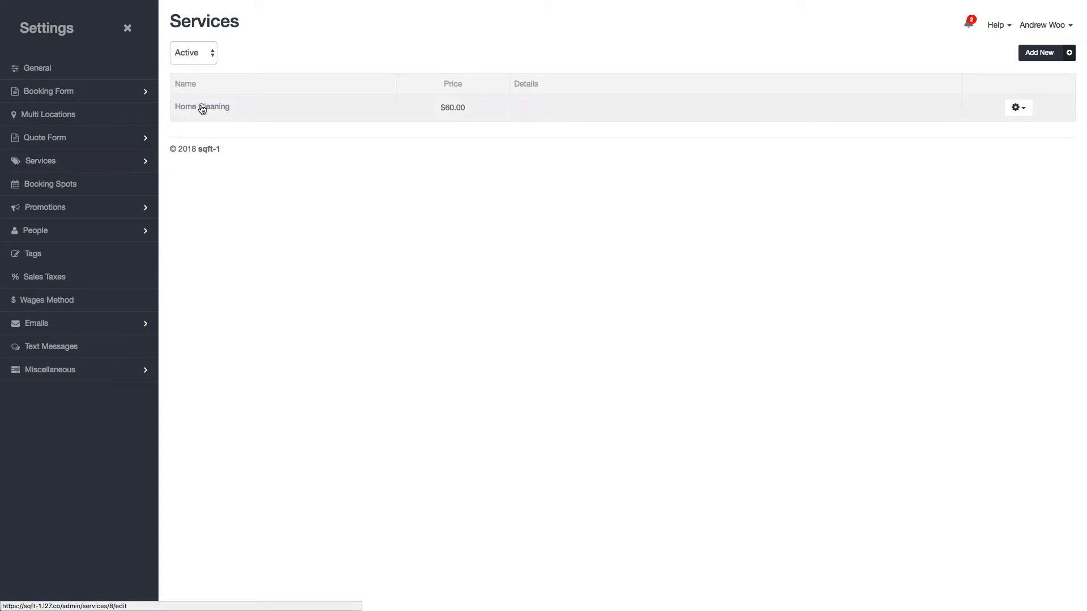
click(130, 165)
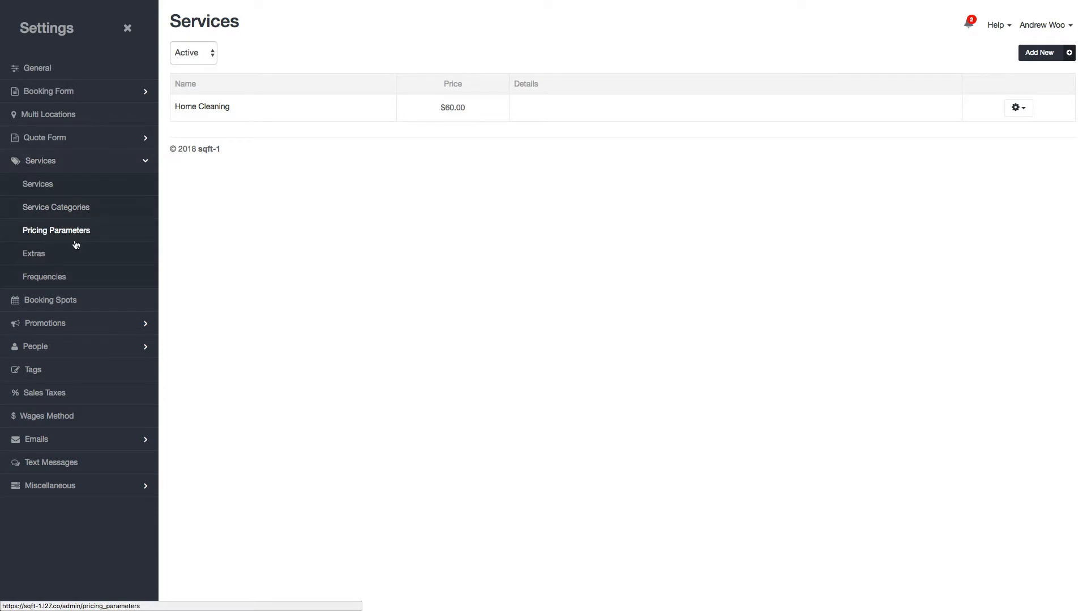
click(193, 111)
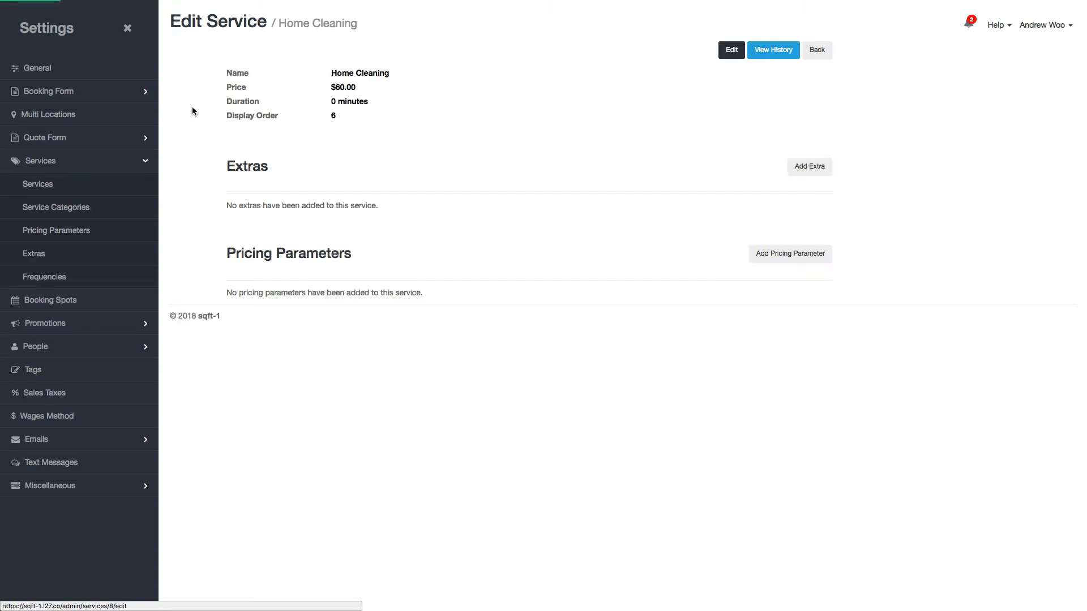
click(773, 259)
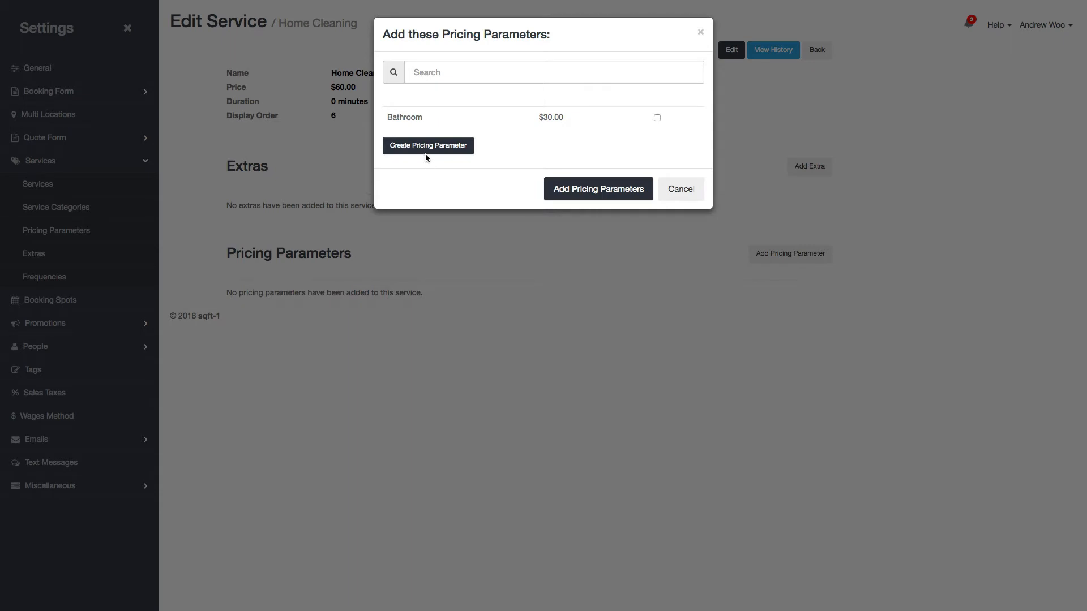
click(427, 156)
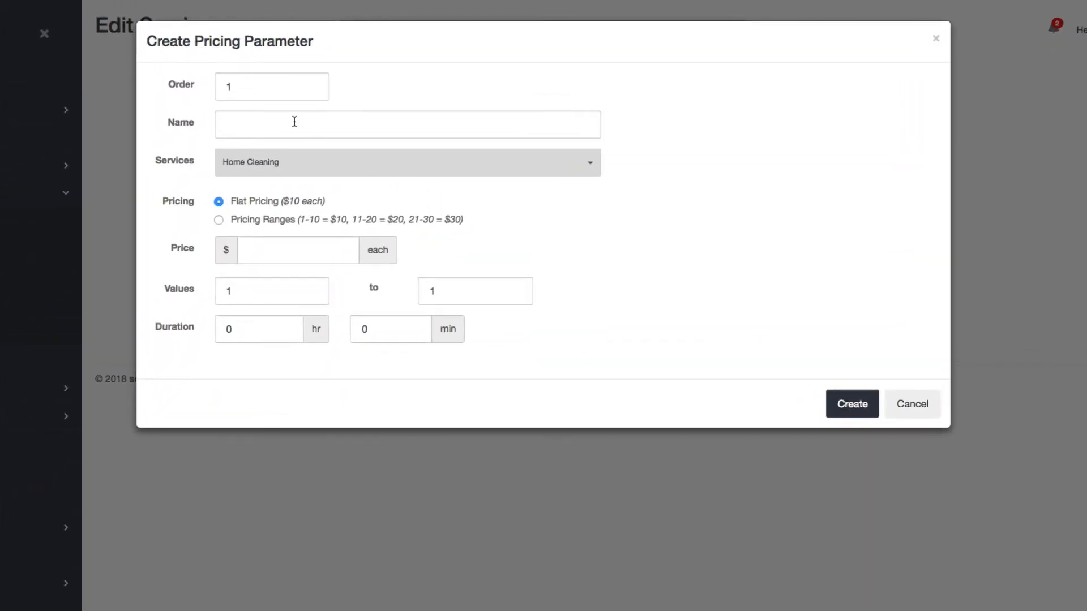
Step: Name the pricing parameter Square Foot and set its pricing type to Pricing Ranges
click(295, 121)
text(Square Foot)
drag(232, 199, 294, 199)
click(285, 201)
click(219, 221)
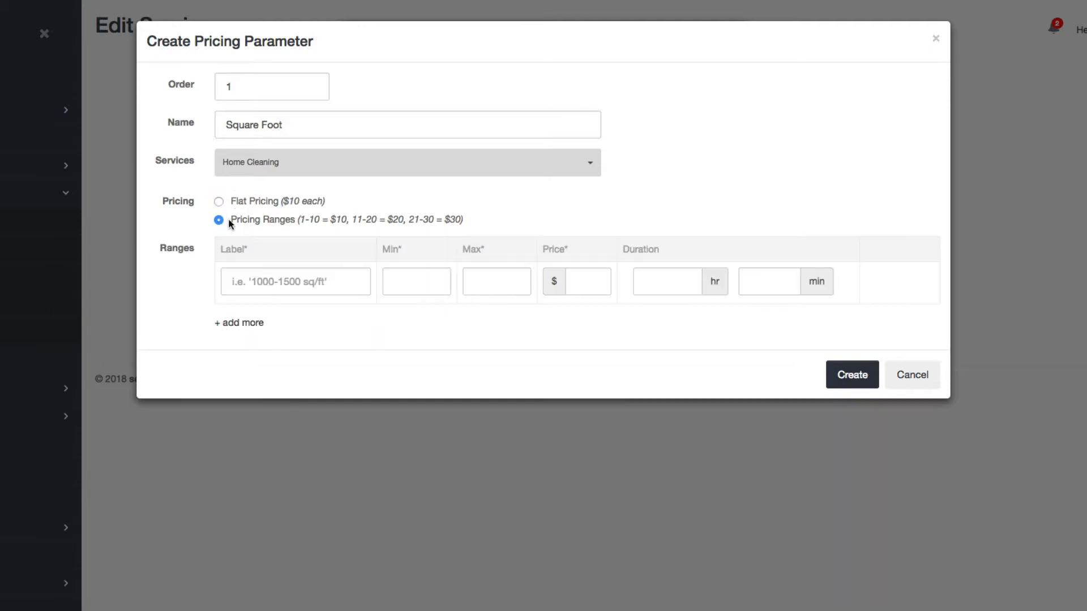
Step: Label the first range 1000-1500 sq/ft and set its minimum to 1000 and maximum to 1500
click(307, 281)
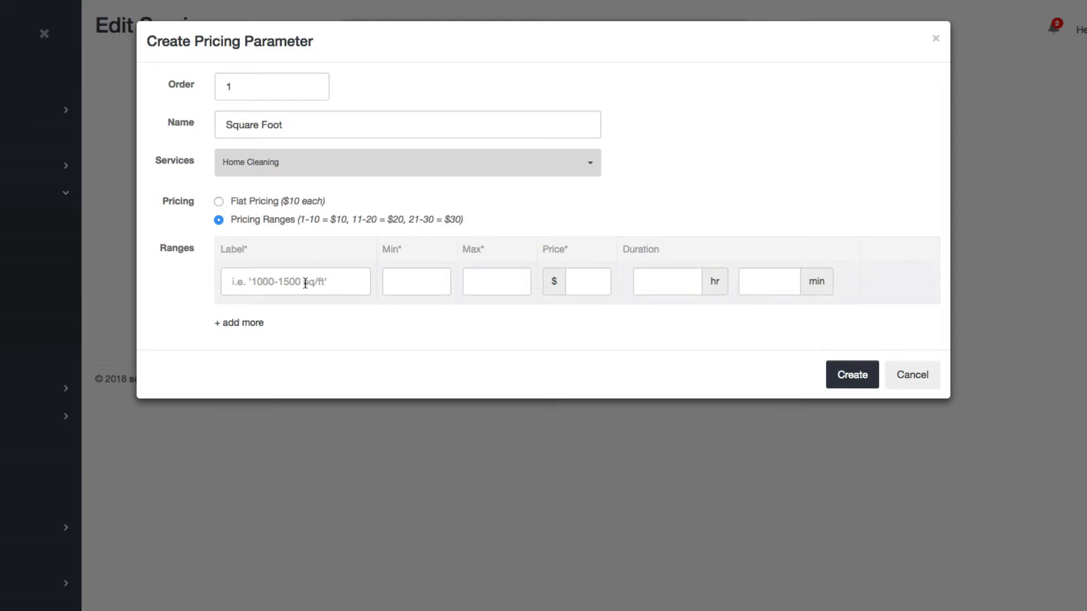
text(1000-1500 sq/ft)
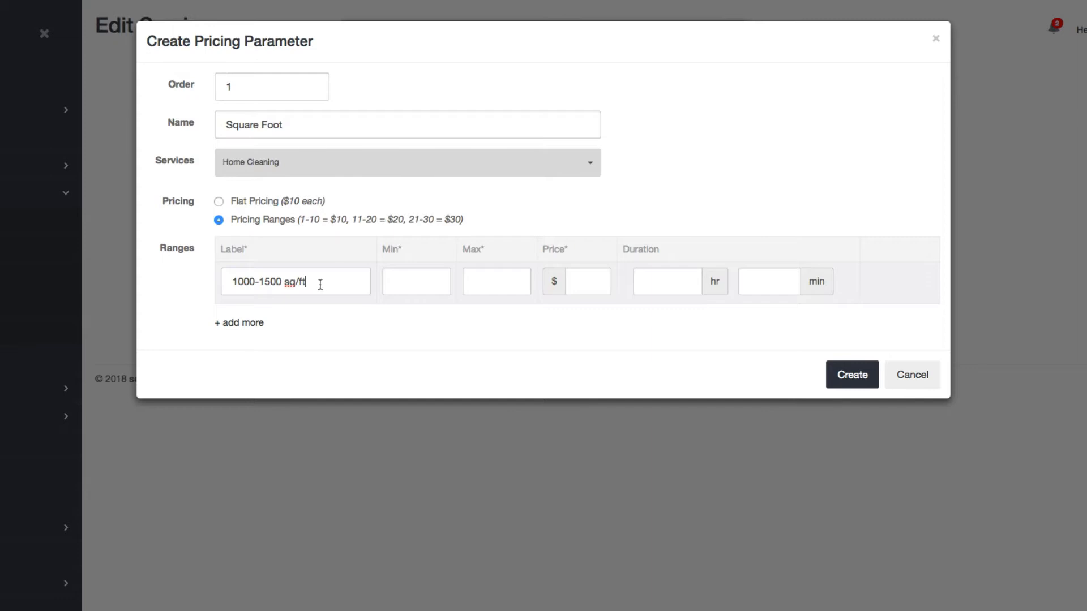
click(432, 281)
text(1000)
key(Tab)
text(1500)
Step: Set the first range's price to $100 and its duration to 1 hour
click(585, 288)
text(100)
click(658, 283)
text(1)
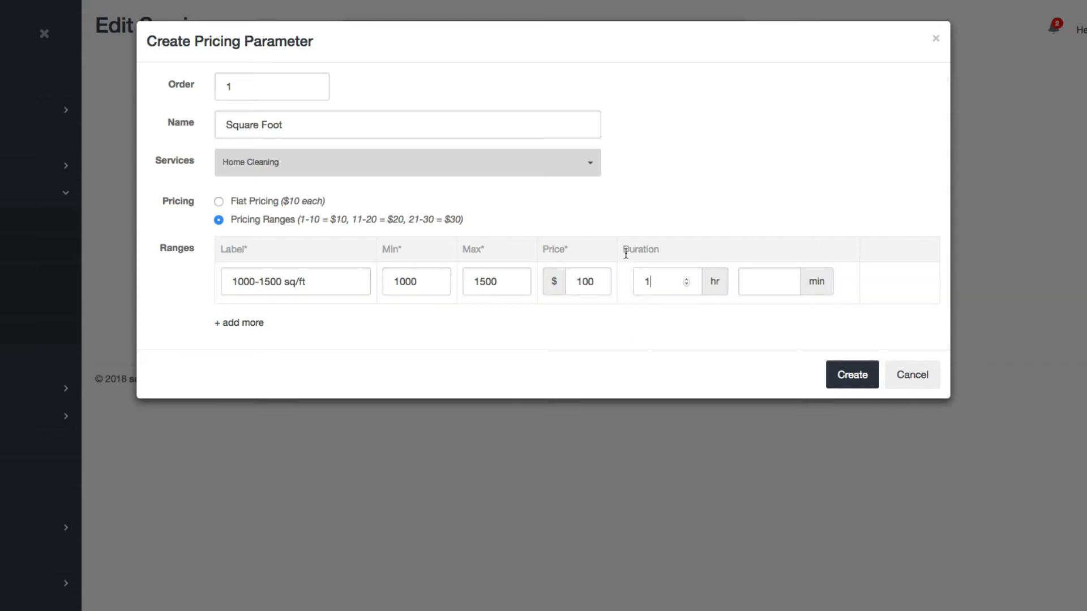
Step: Add a second range labelled 1501-2000 sq/ft with a maximum of 2000
click(245, 327)
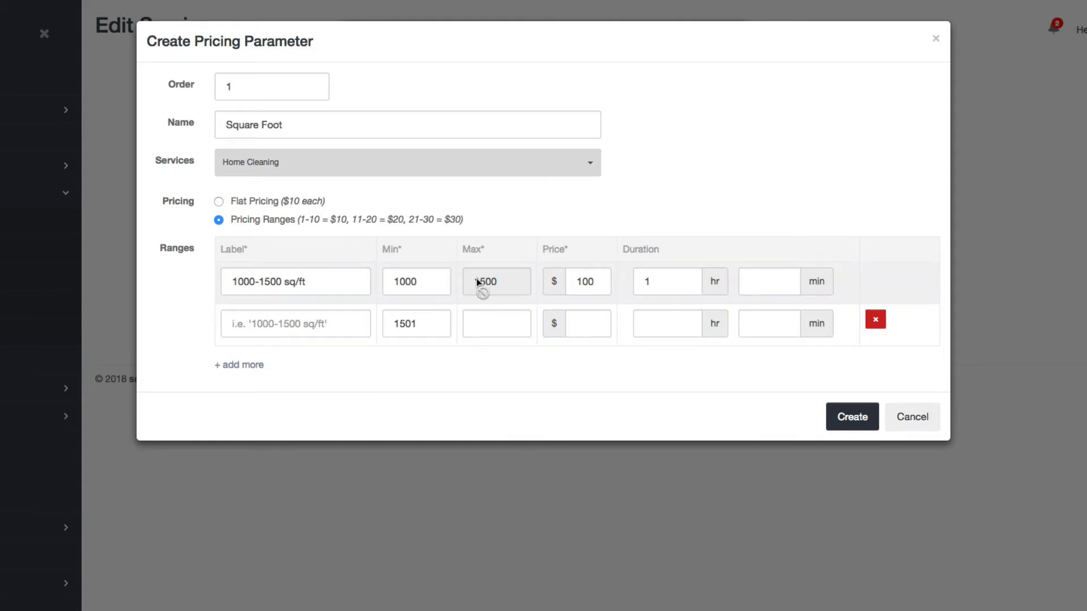
double_click(396, 323)
click(305, 328)
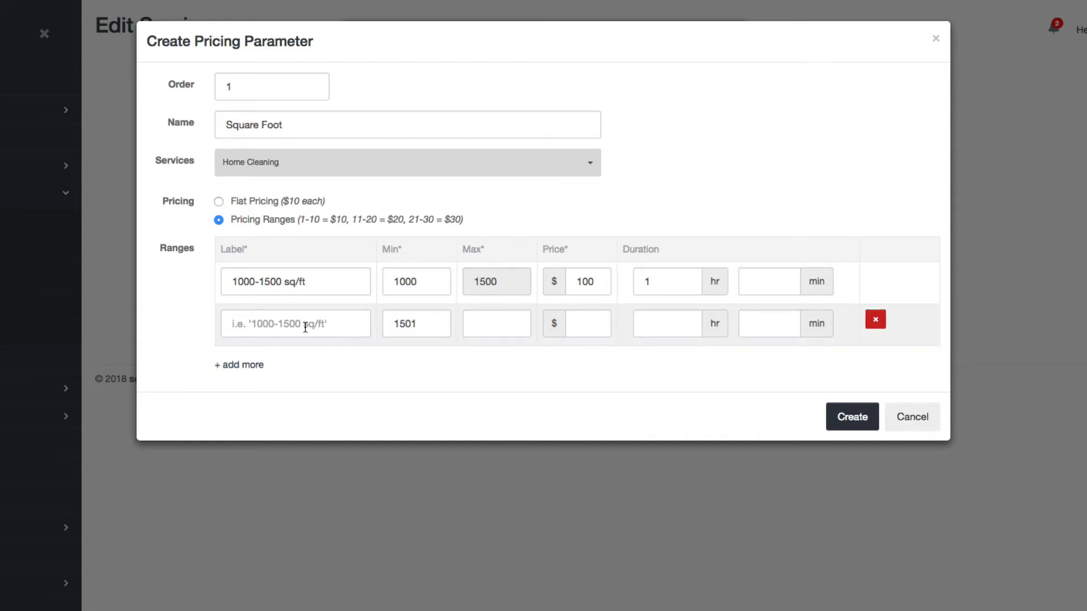
double_click(395, 323)
key(ctrl+c)
click(271, 325)
key(ctrl+v)
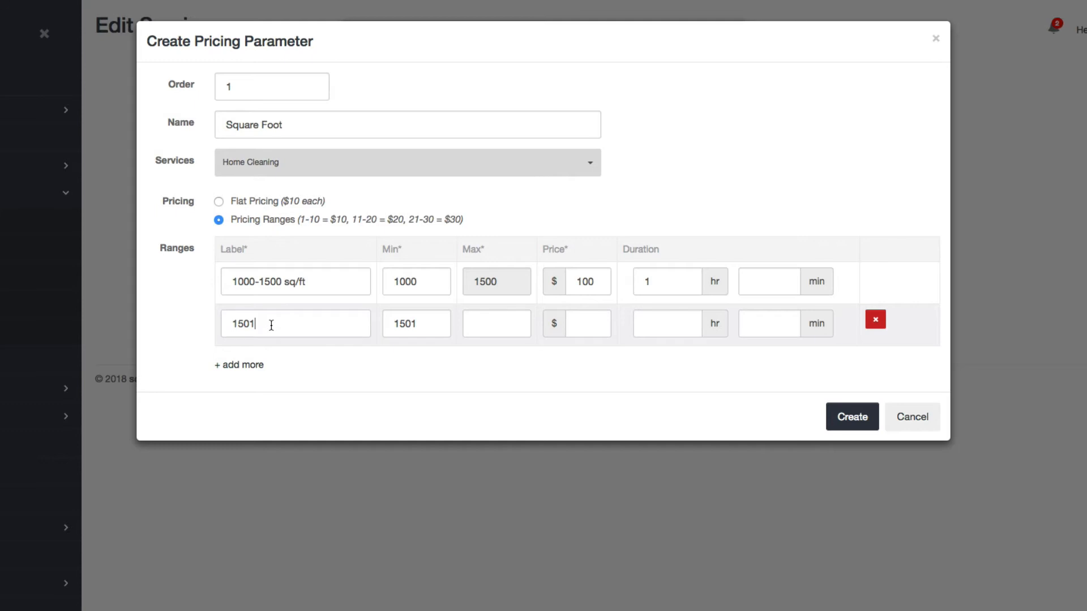
text(-2000 sq/ft)
key(Tab)
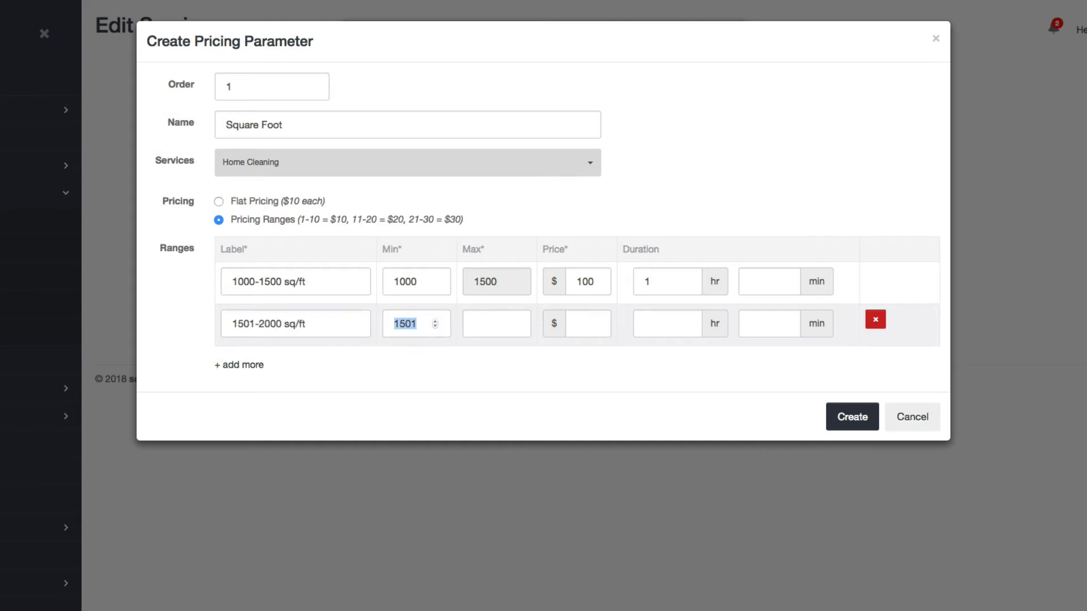
key(Tab)
text(200)
Step: Set the second range's price to $150 and its duration to 1 hour 30 minutes
click(578, 320)
text(150)
click(651, 322)
text(1)
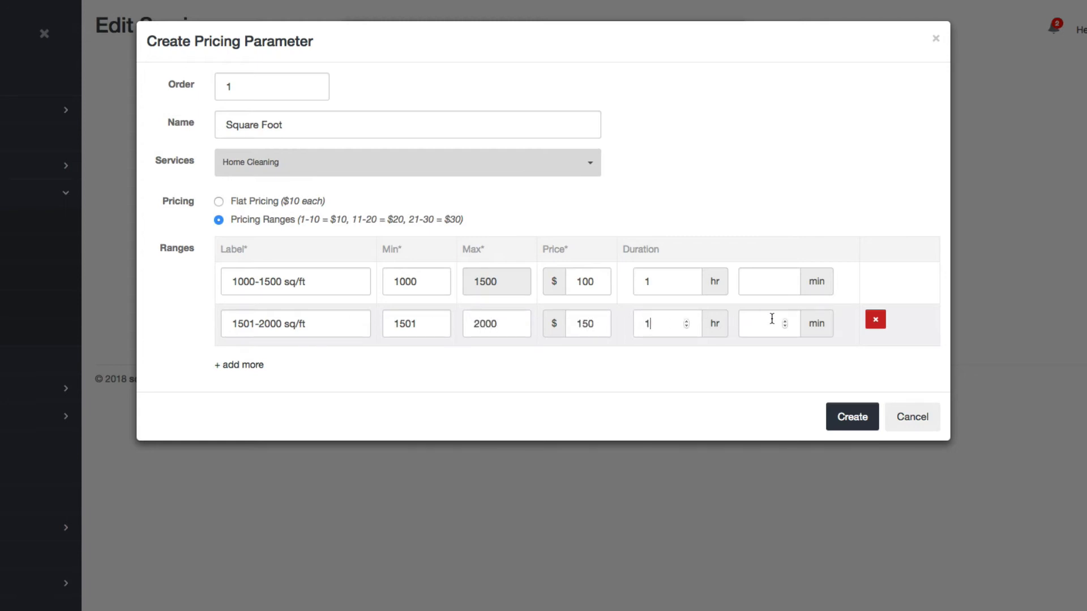
click(773, 319)
text(30)
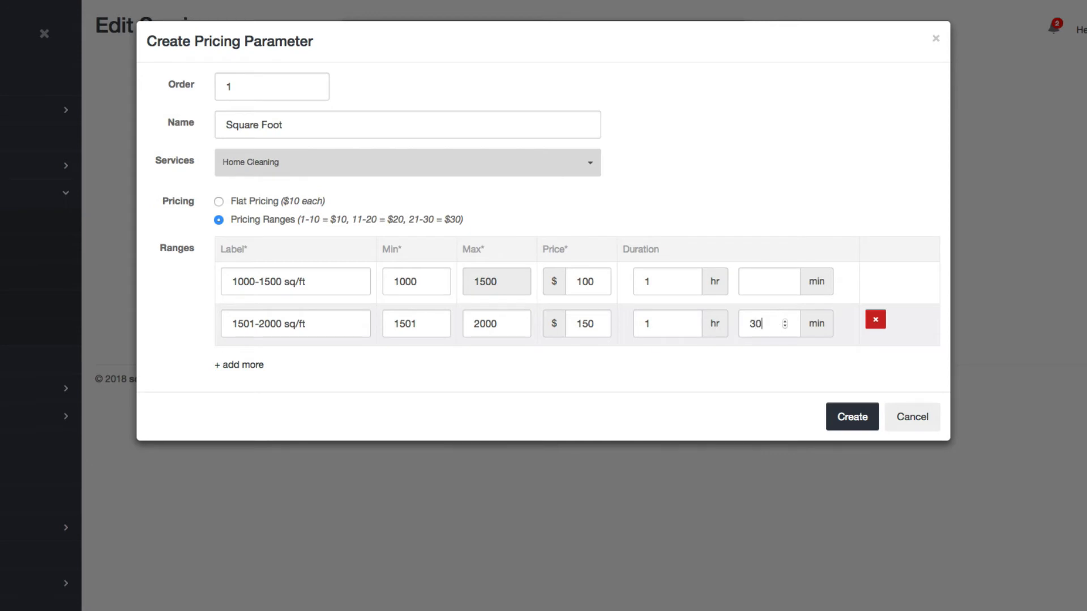
Step: Add a third range labelled 2001-2500 sq/ft with a maximum of 2500
click(252, 365)
double_click(406, 365)
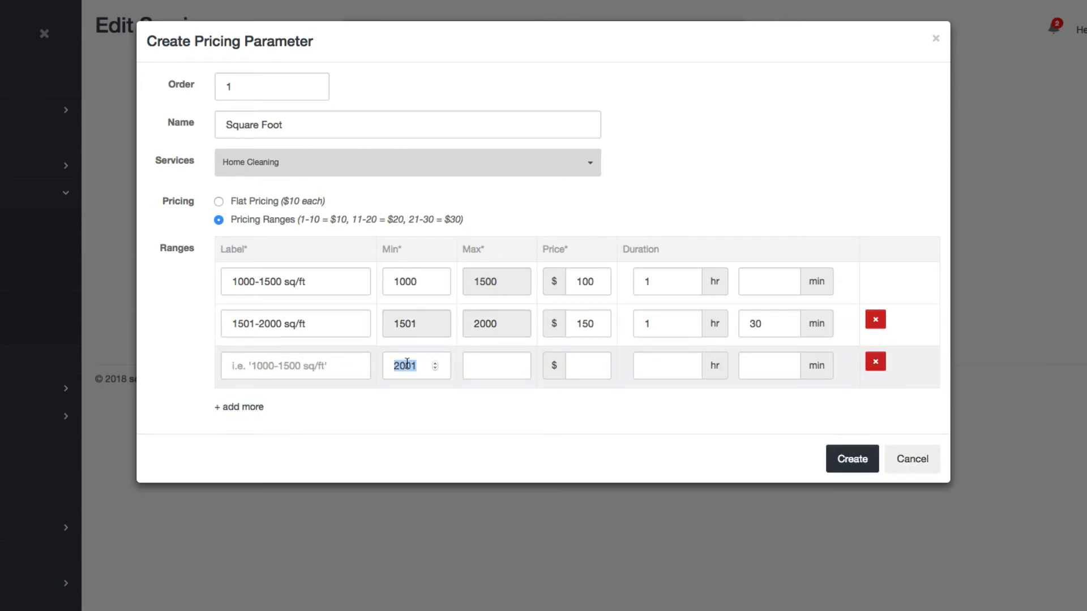
key(ctrl+c)
click(354, 362)
key(ctrl+v)
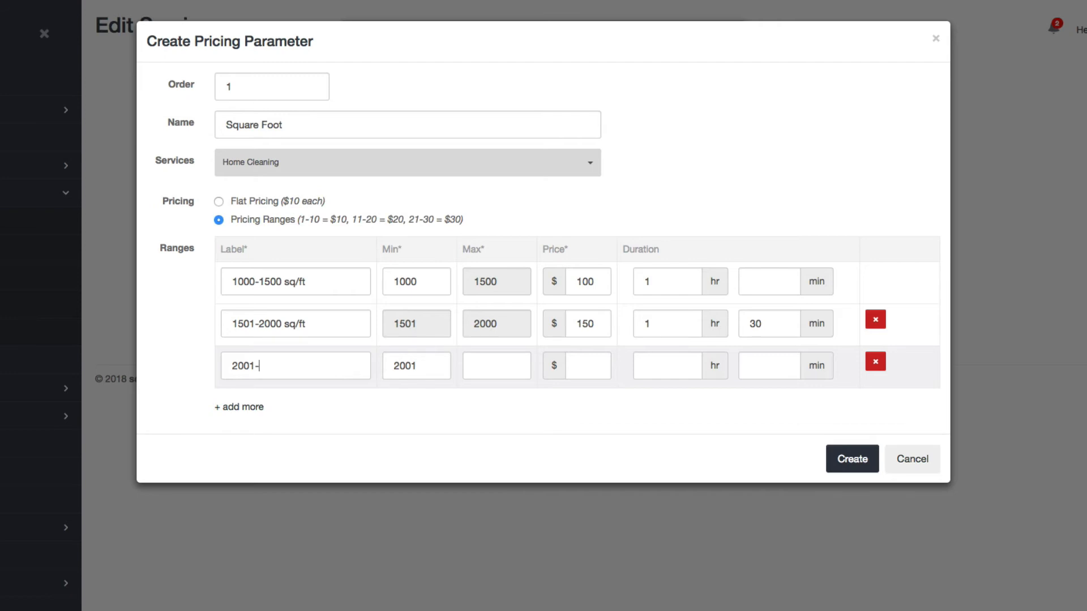
text(-2500 sq/ft)
key(Tab)
key(Tab)
text(250)
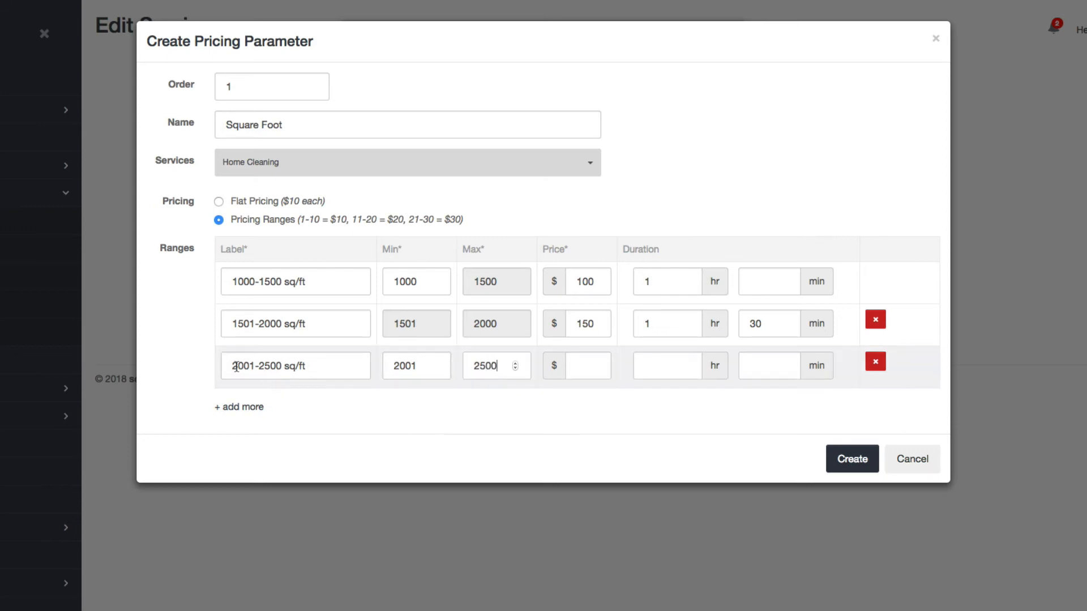
Step: Give the third range a price of $200 and a duration of 2 hours, and create the pricing parameter
click(582, 377)
text(2000)
key(BackSpace)
click(636, 375)
text(2)
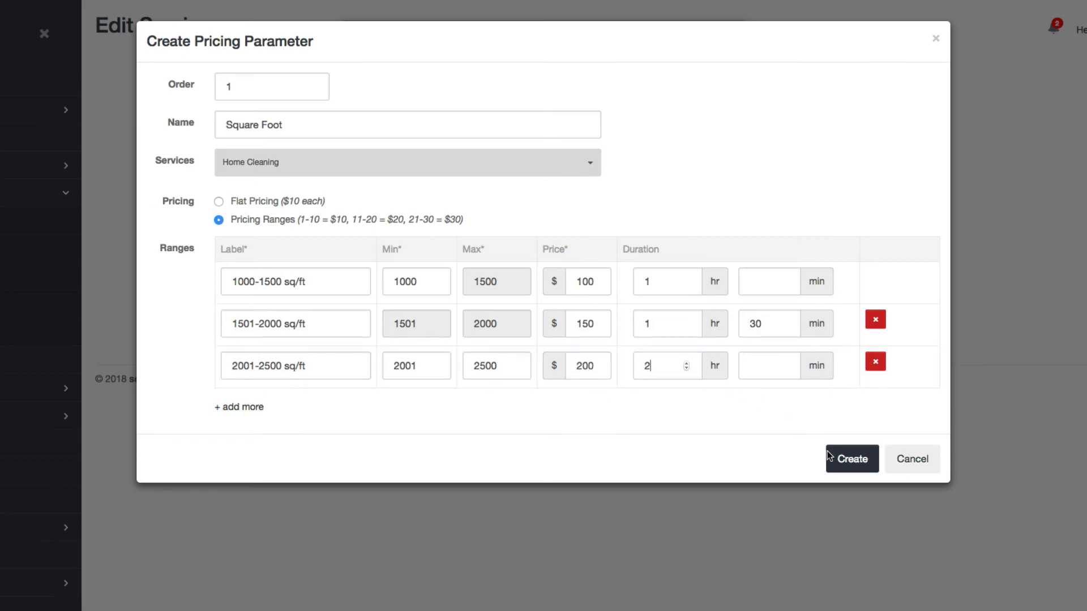
click(853, 470)
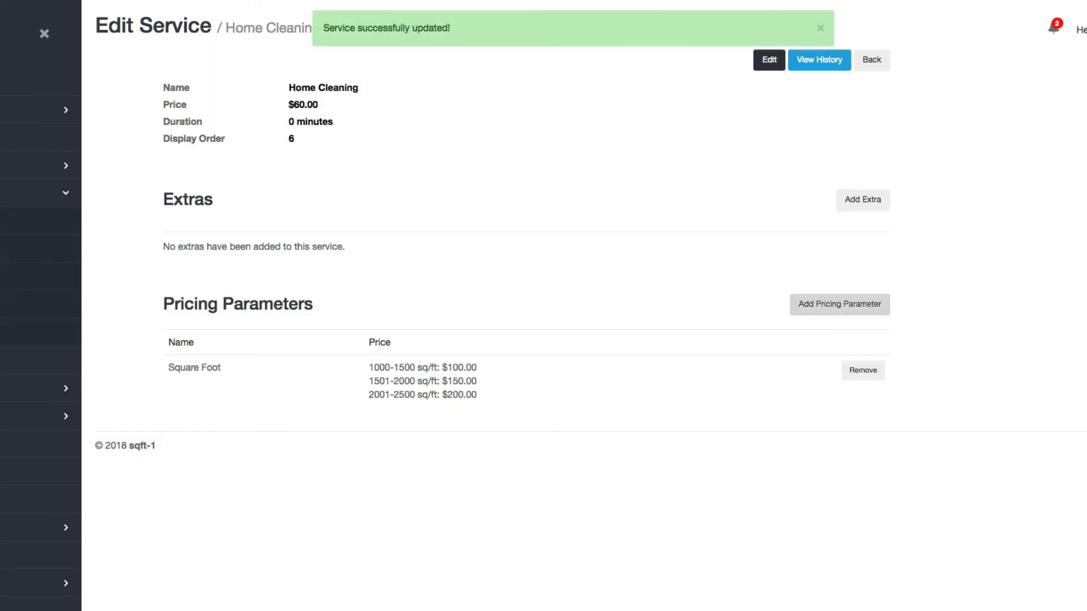
Step: On the dog-washing booking form, select size 11-30lbs and then More than 50lbs to compare the total price
mouse_move(498, 2)
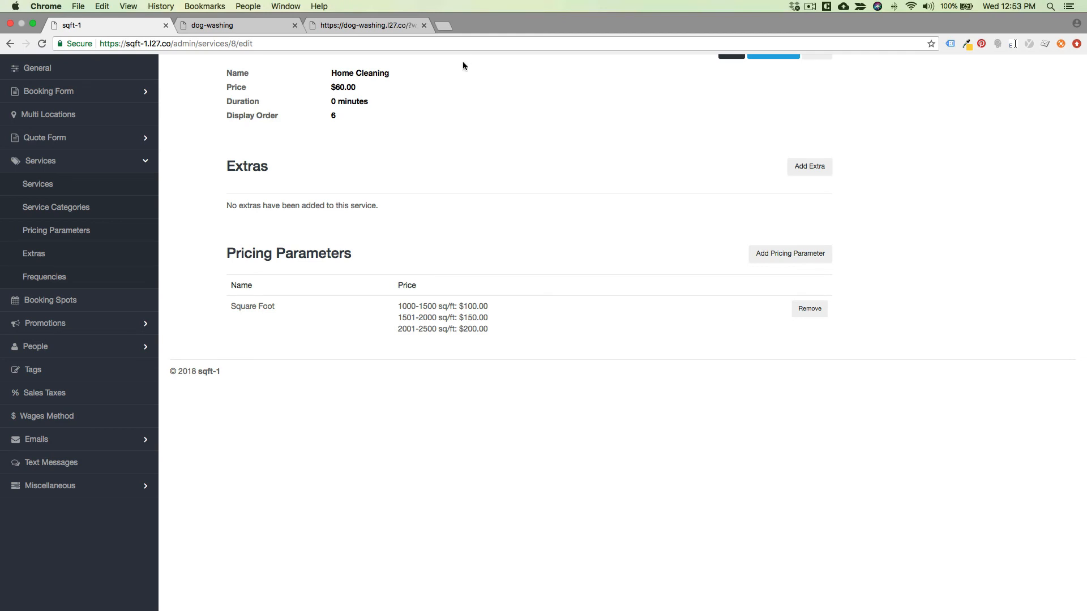
click(345, 26)
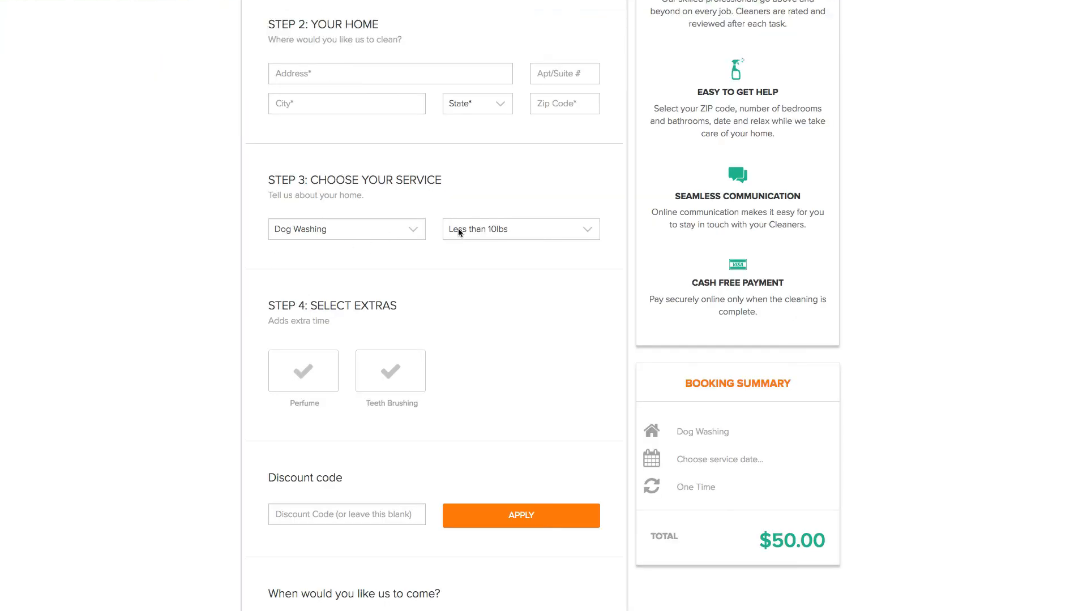
click(479, 229)
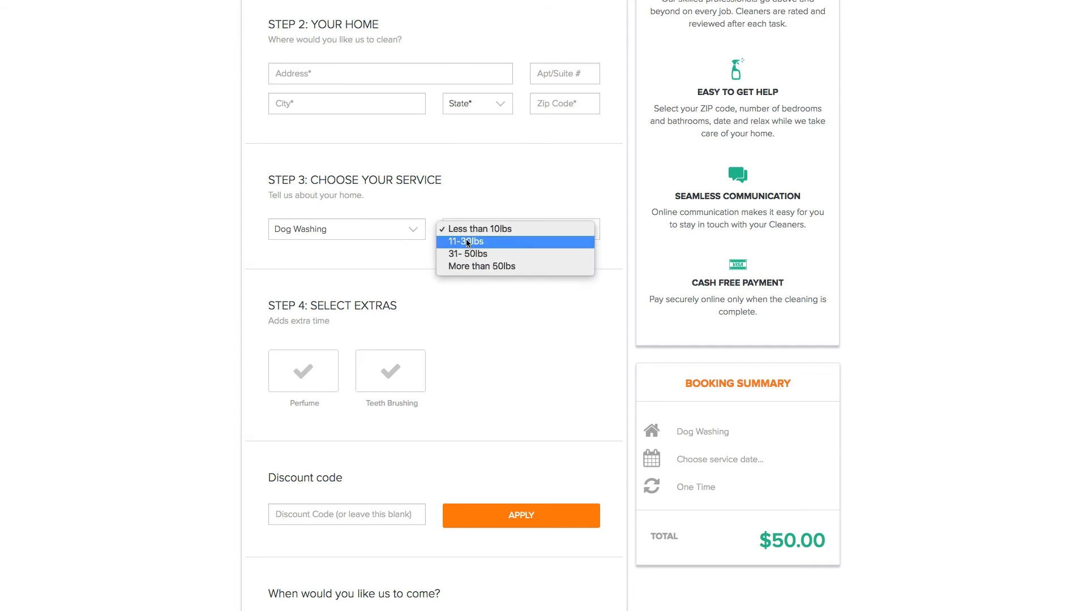
click(467, 242)
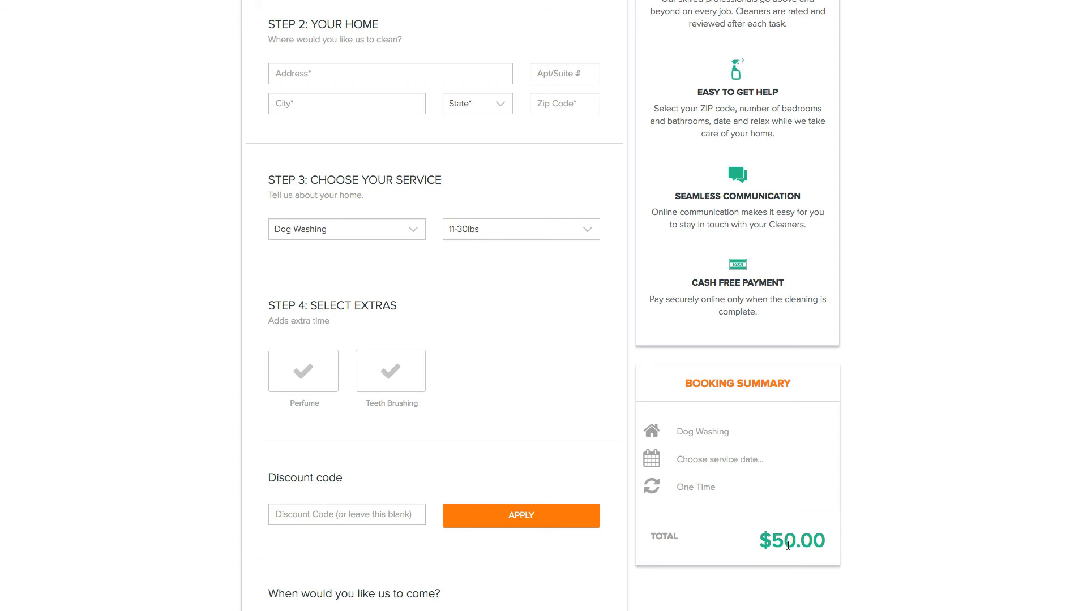
click(474, 233)
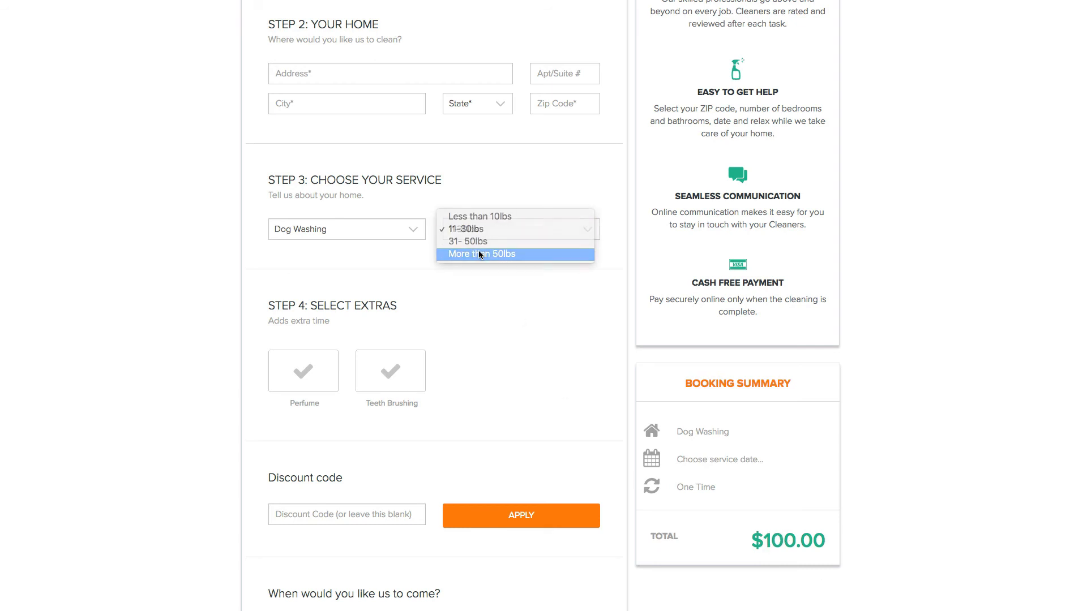
click(479, 254)
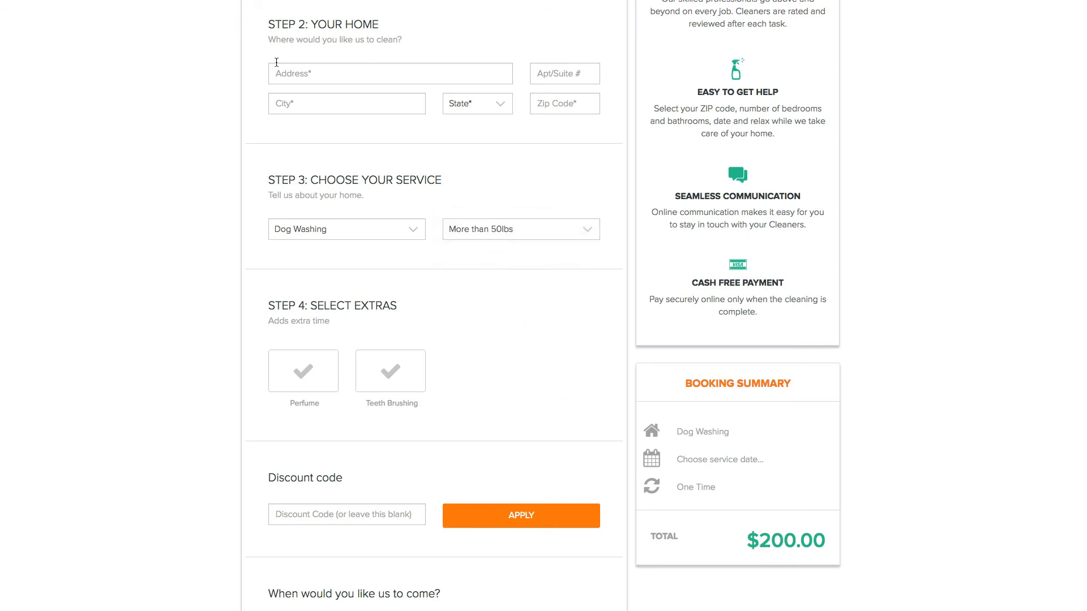
Step: Return to the sqft-1 site, leave the settings and open a new booking form
click(139, 26)
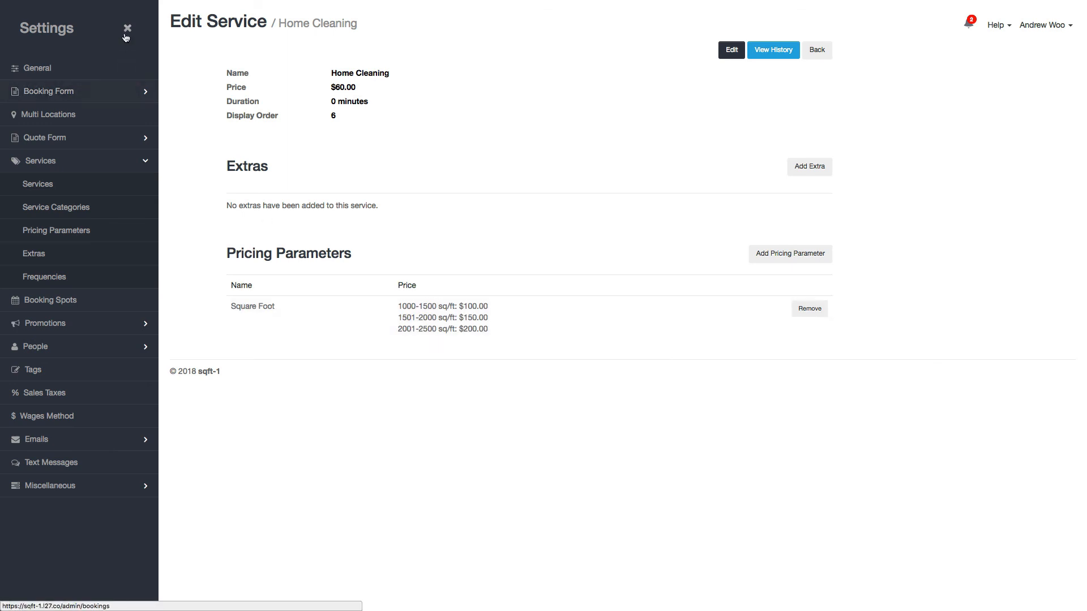
click(125, 32)
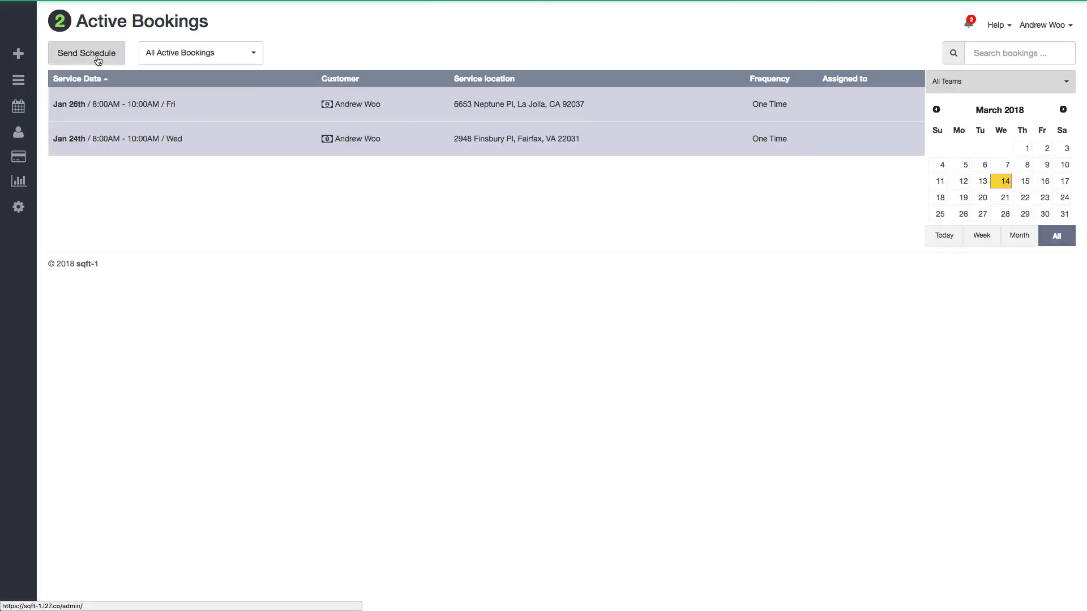
click(57, 56)
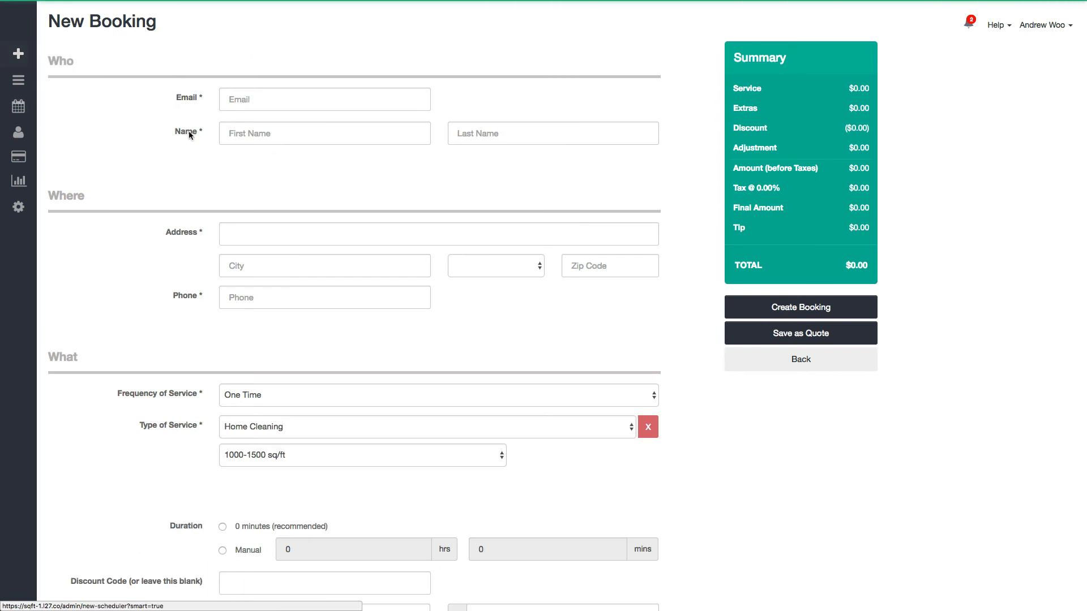
Step: For the Home Cleaning service, select 1501-2000 sq/ft and then 2001-2500 sq/ft to check how the booking total changes
scroll(397, 307, down, 3)
scroll(397, 306, down, 2)
click(352, 264)
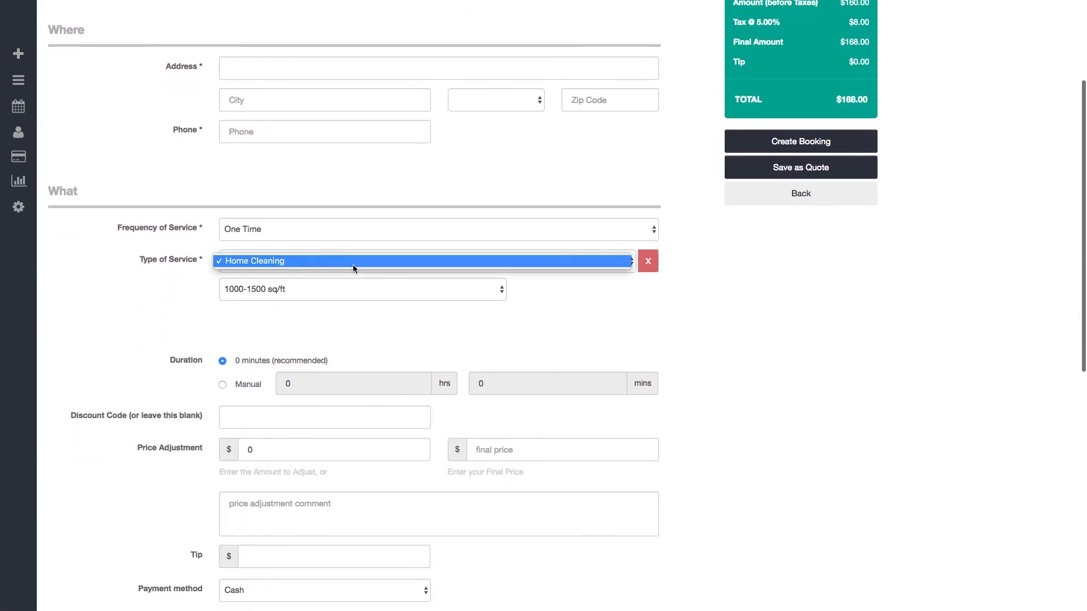
click(352, 264)
click(287, 295)
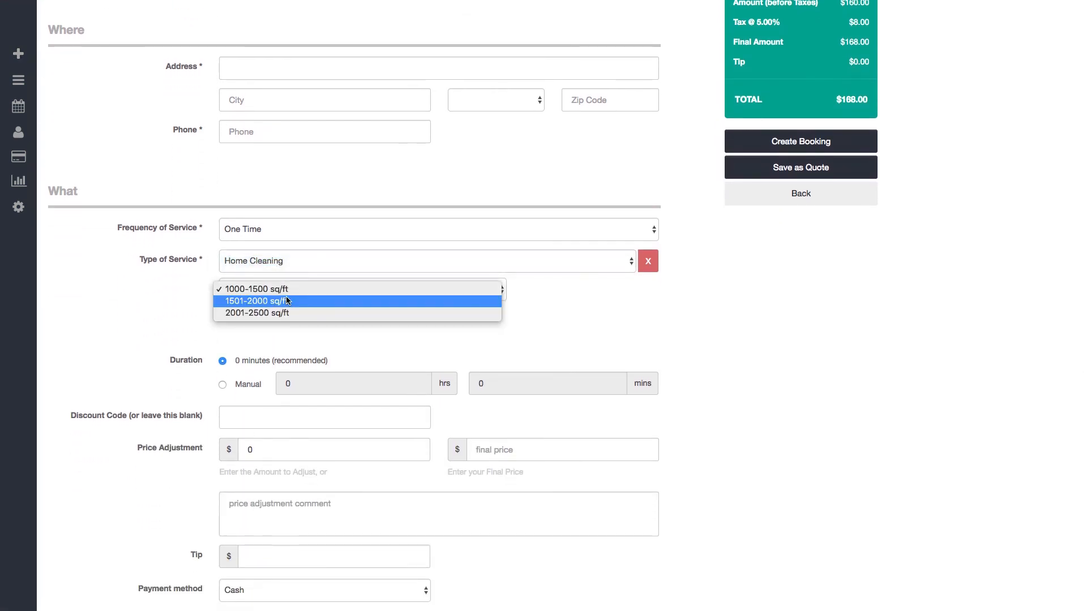
click(284, 302)
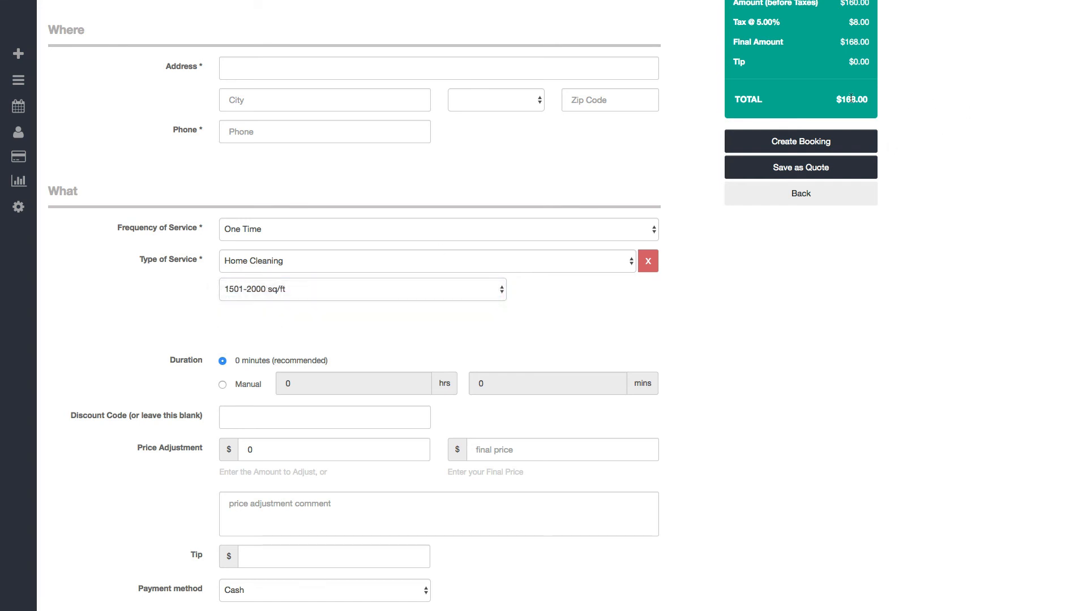
click(403, 286)
click(382, 301)
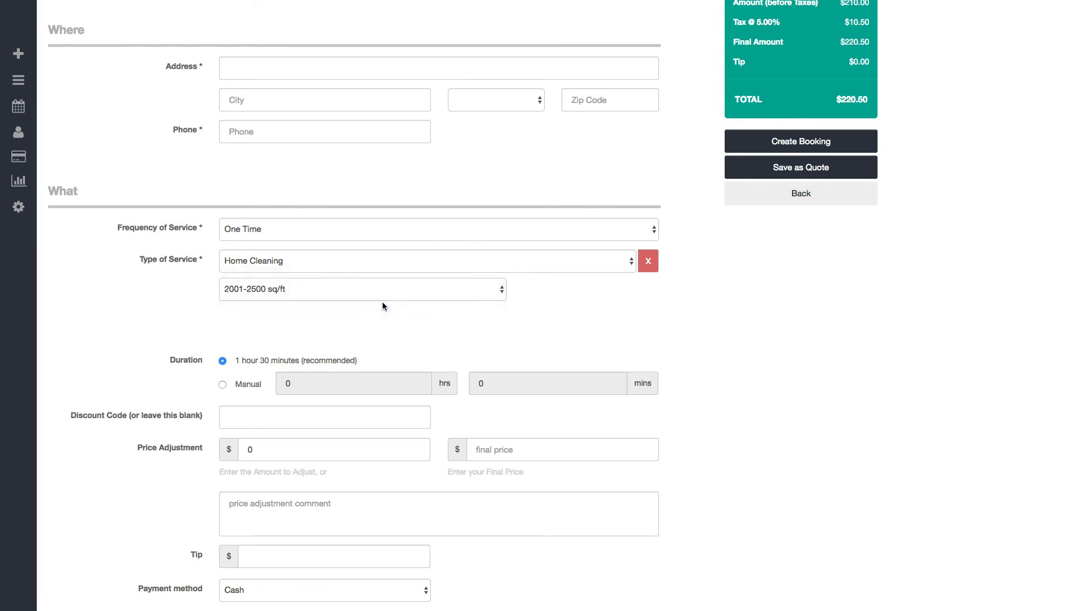